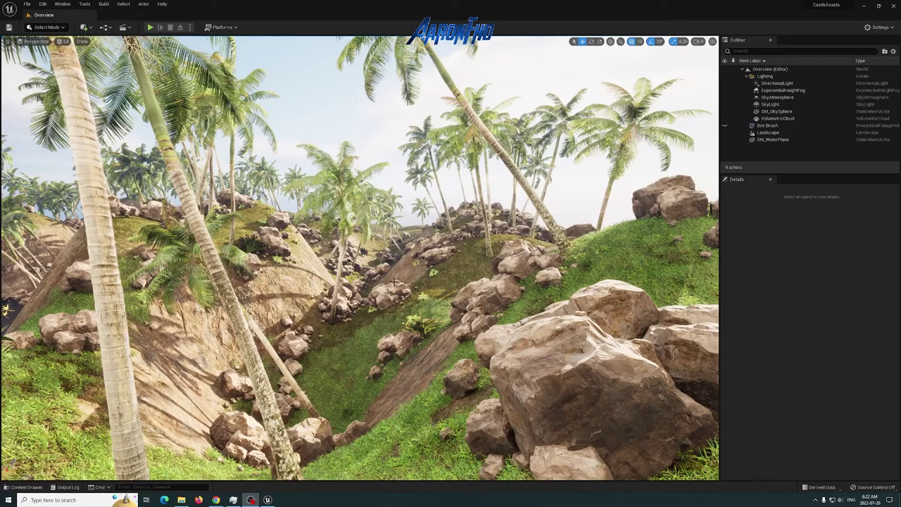
Fly over the island's palms, rocks and grass and focus on the Box Brush foliage volume to examine its coverage
right_drag(345, 259, 627, 212)
key(w)
key(w)
key(w)
key(s)
key(w)
key(w)
key(s)
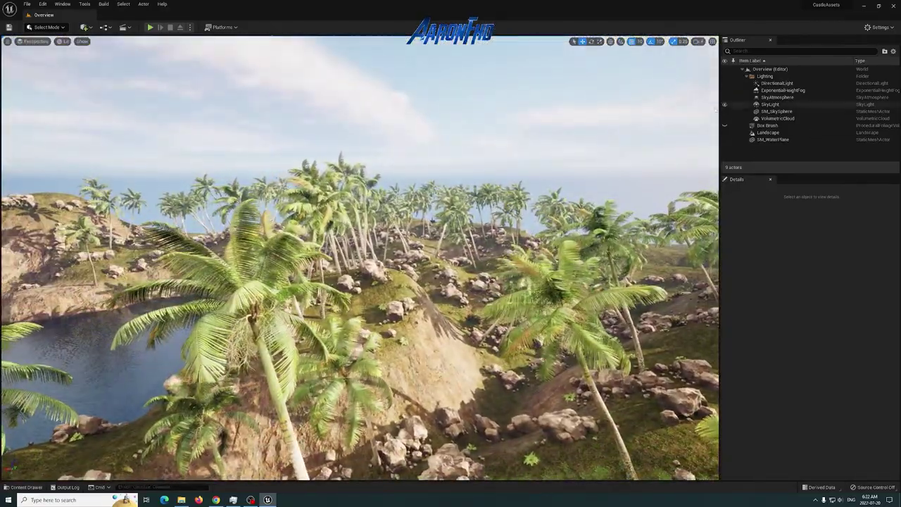
double_click(768, 125)
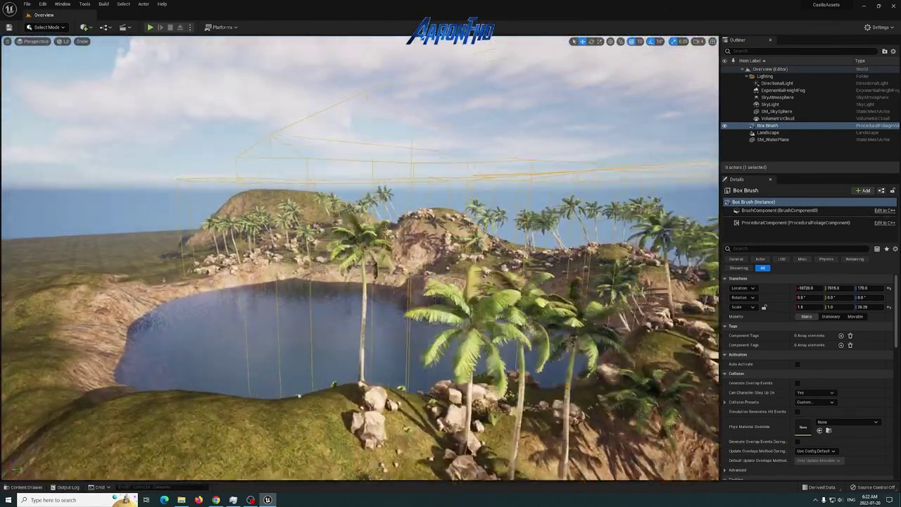
mouse_move(360, 257)
right_down()
mouse_move(373, 265)
mouse_move(394, 239)
mouse_move(542, 243)
mouse_move(366, 241)
right_up()
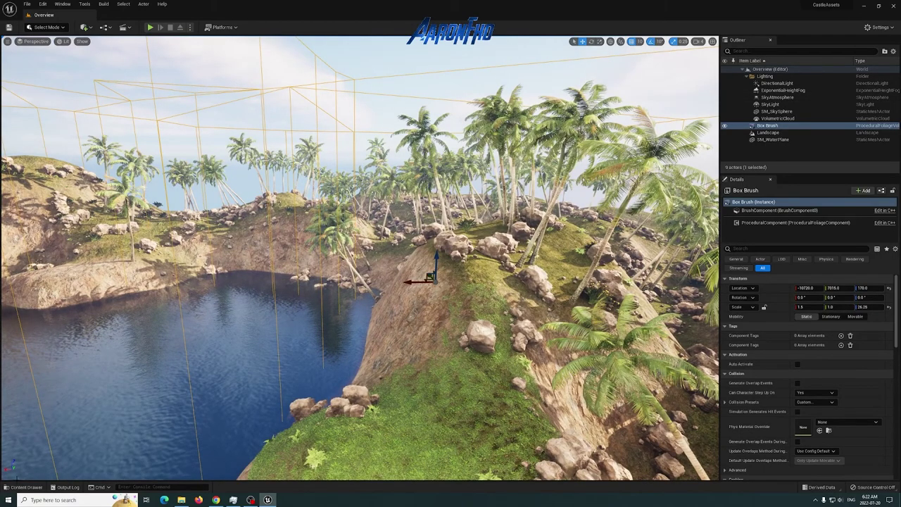
Open NewProceduralFoliageSpawner from the procedural folder to examine its foliage setup
key(ctrl+space)
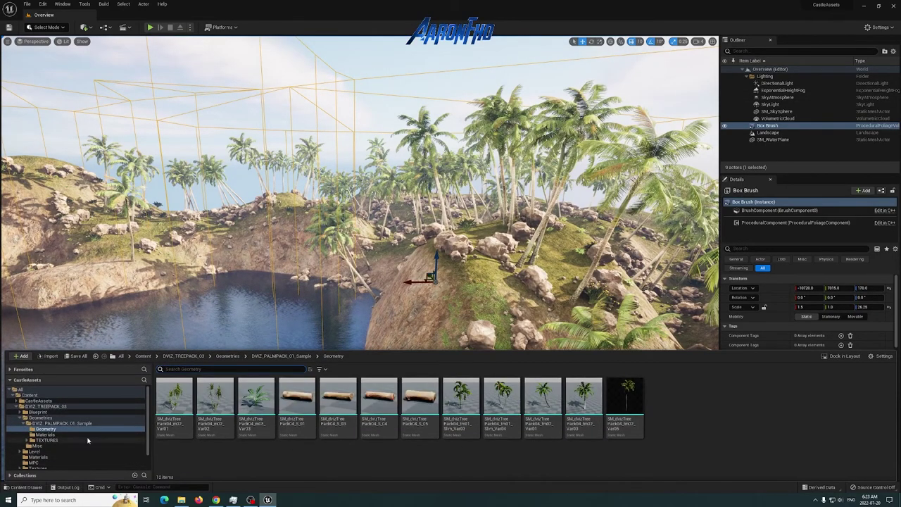
scroll(35, 456, down, 1)
click(36, 466)
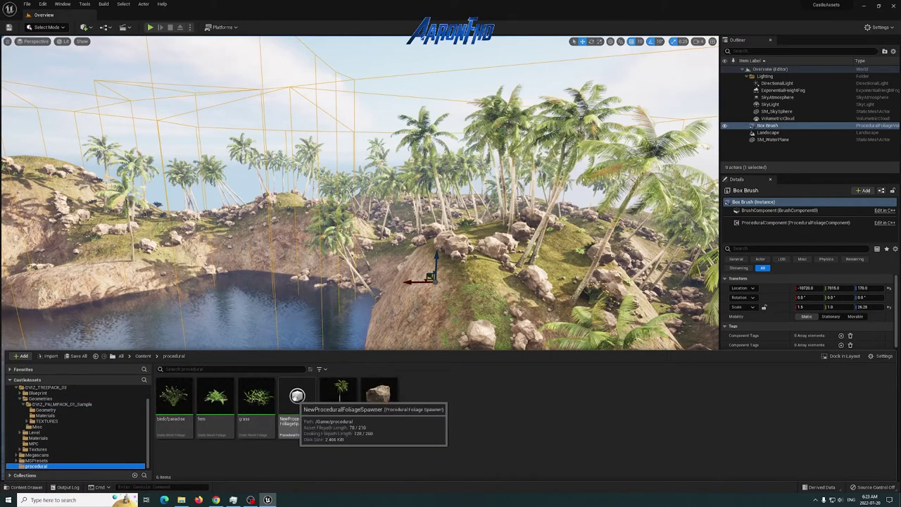
double_click(296, 399)
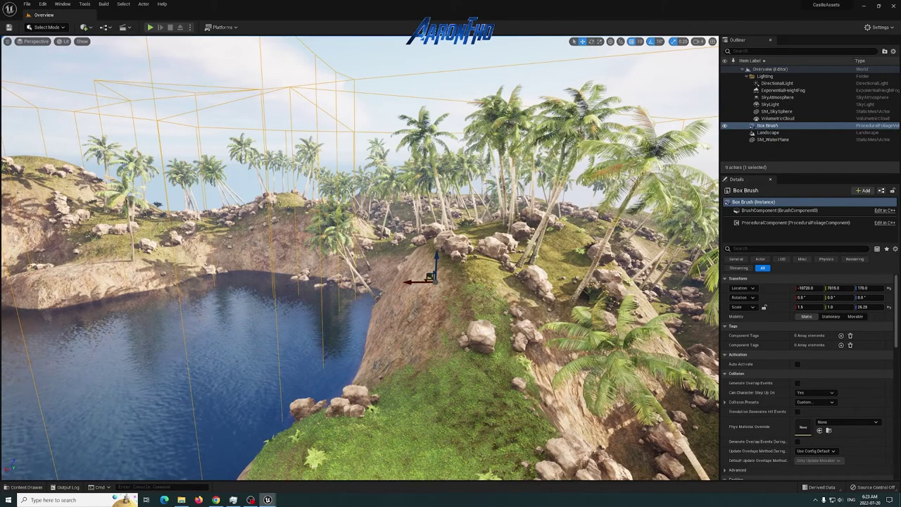
Review the Box Brush's Procedural Foliage settings and delete the Box Brush from the level
click(26, 486)
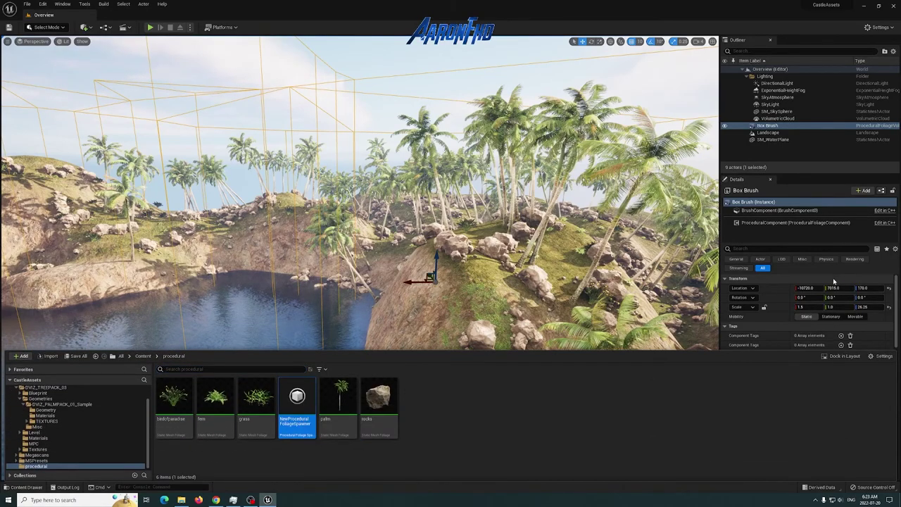
click(471, 70)
scroll(815, 454, down, 9)
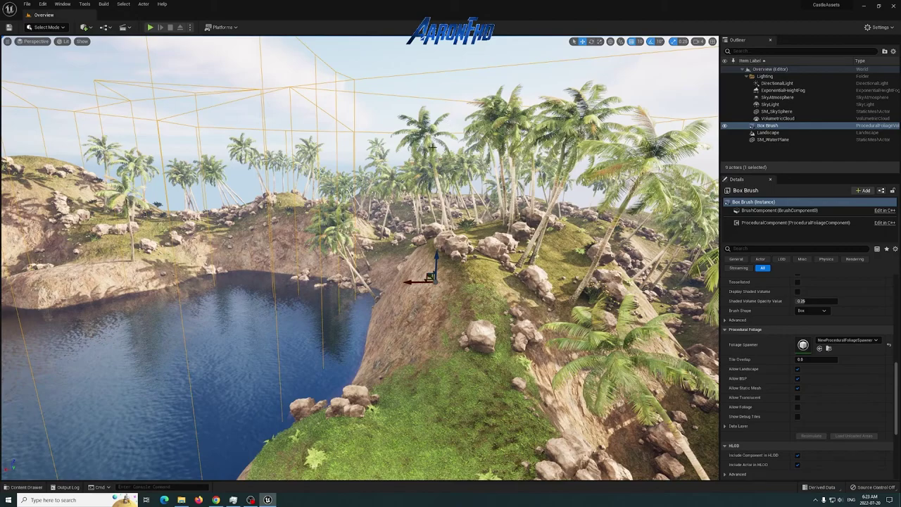
key(Delete)
right_drag(433, 147, 432, 147)
Delete every asset in the procedural folder, from the bird of paradise foliage through the spawner to the rocks
click(26, 487)
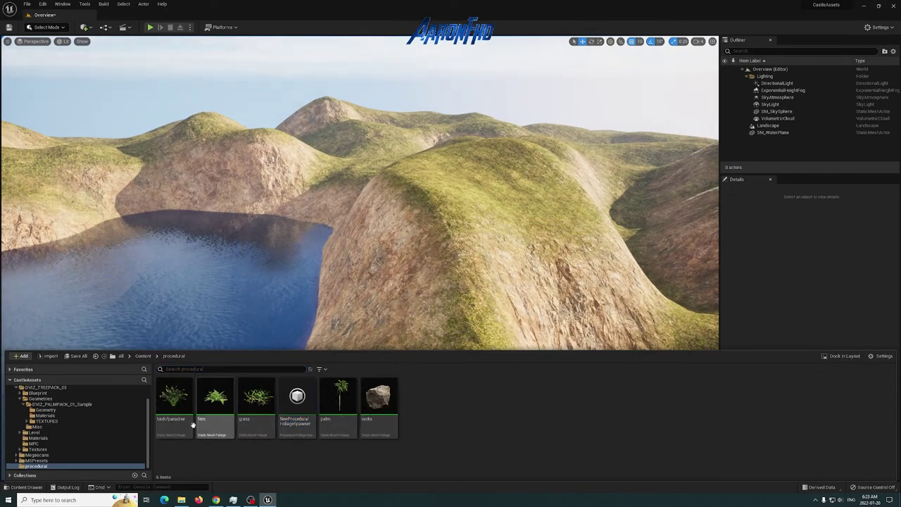
click(185, 416)
shift+click(378, 403)
right_click(378, 402)
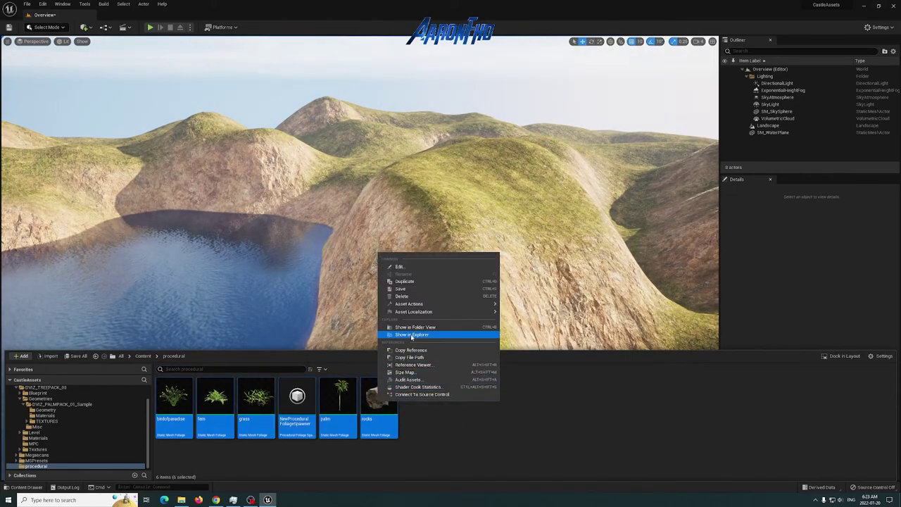
click(401, 296)
click(447, 362)
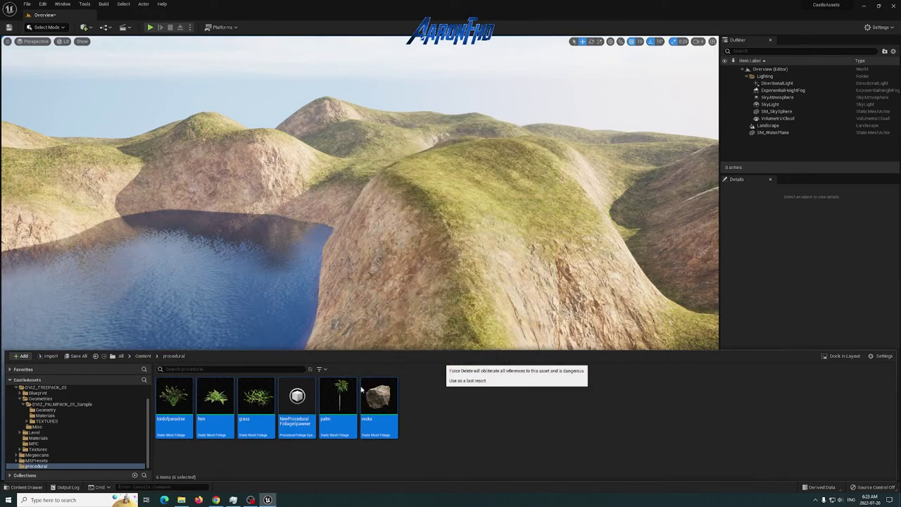
scroll(28, 451, up, 3)
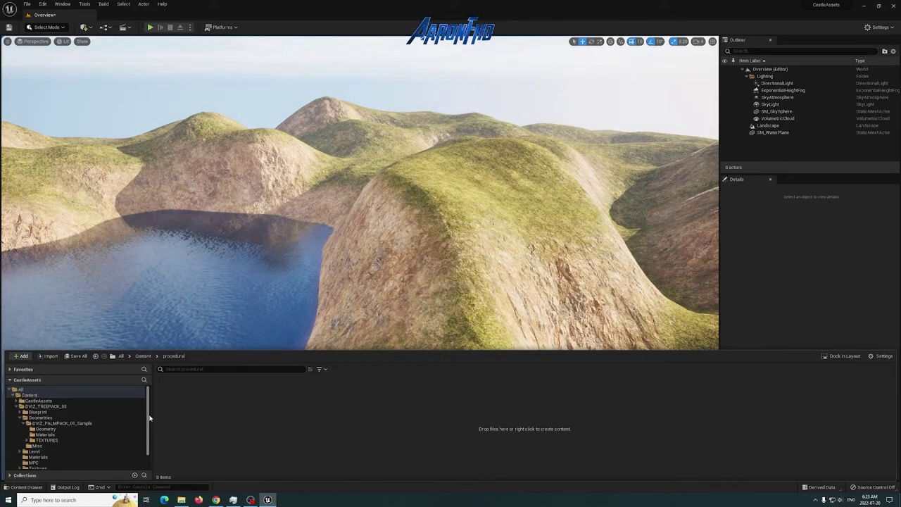
Over the empty flat grassland, switch to Brush Editing mode and activate the Pen tool
right_drag(417, 215, 535, 176)
right_drag(472, 215, 476, 192)
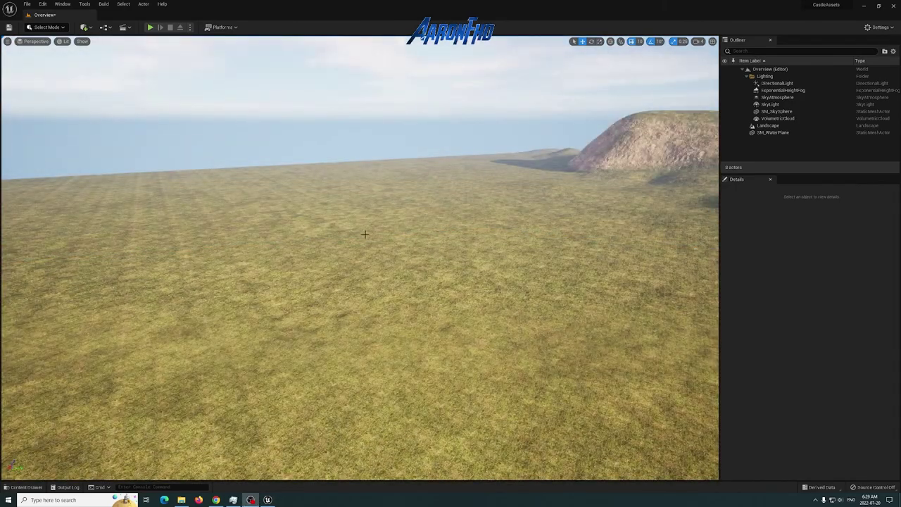
right_drag(364, 233, 384, 232)
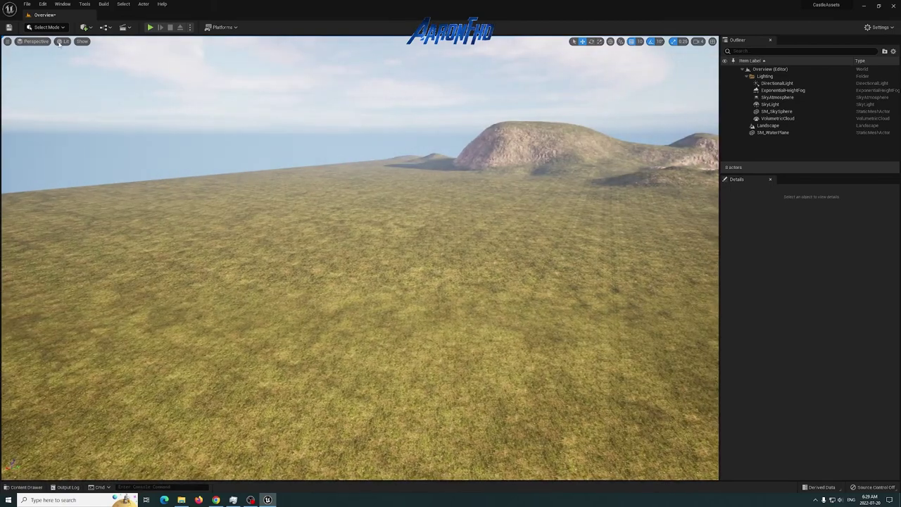
click(46, 27)
click(42, 78)
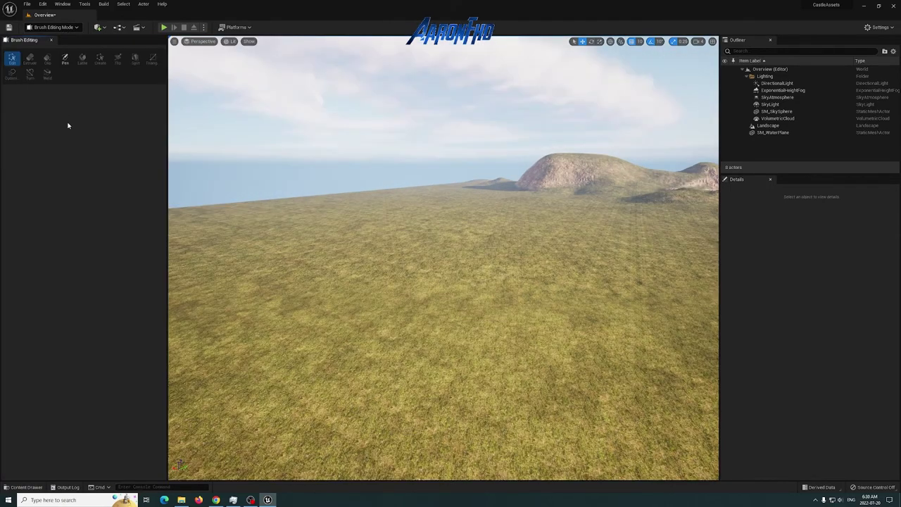
click(65, 59)
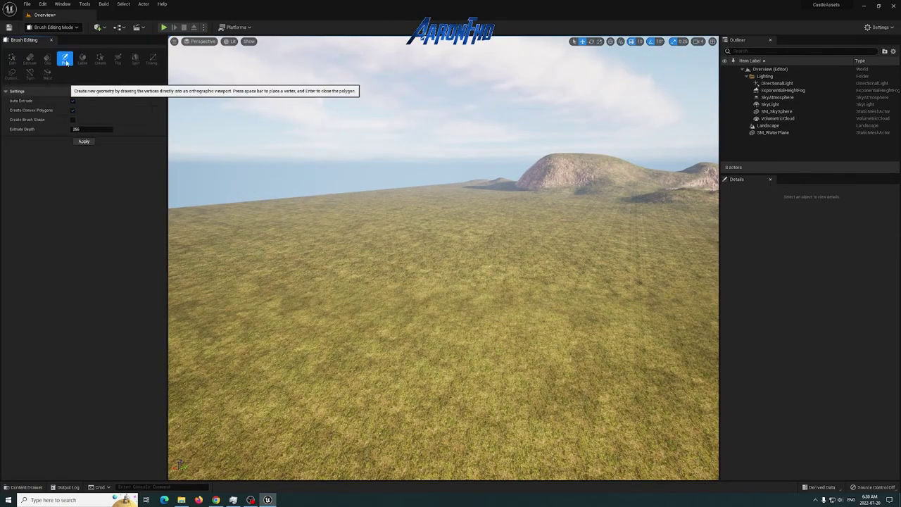
Switch the viewport from Perspective to the orthographic Top view for drawing the brush outline
click(402, 354)
mouse_move(416, 313)
right_down()
mouse_move(397, 313)
mouse_move(401, 318)
right_up()
click(172, 192)
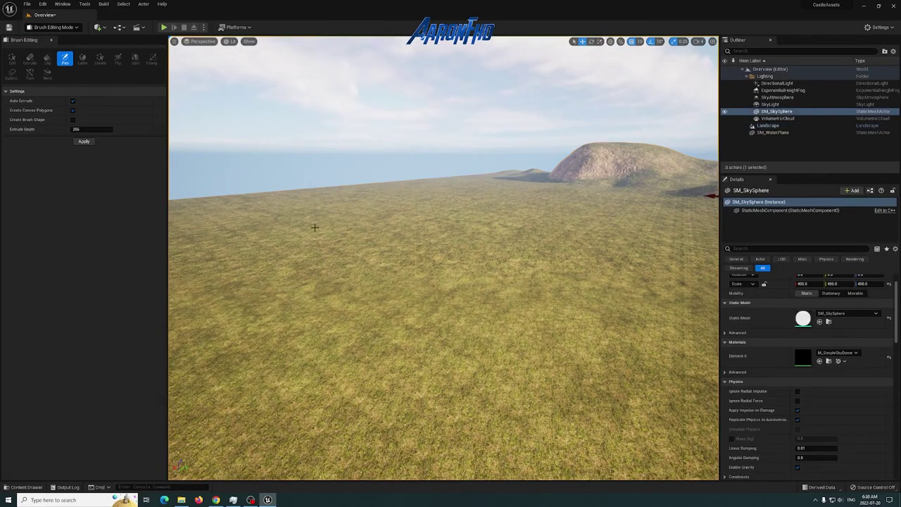
key(e)
right_drag(535, 333, 584, 321)
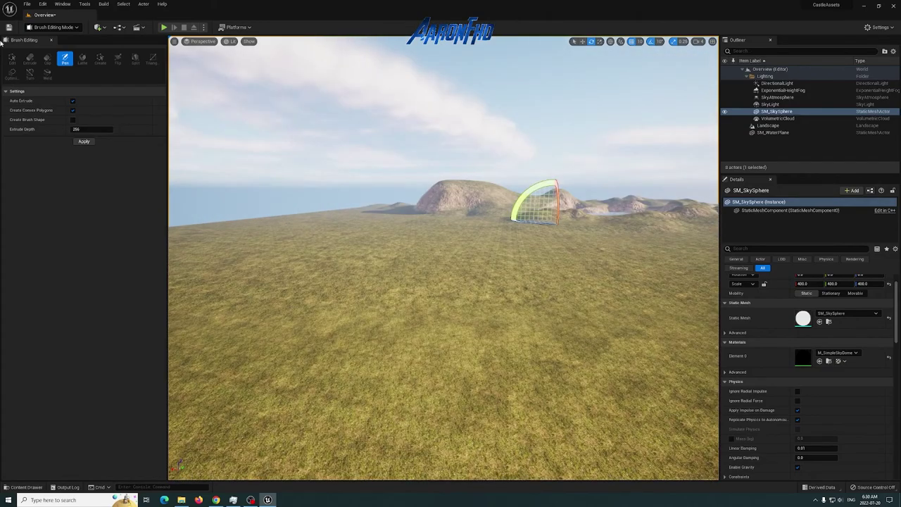
click(197, 41)
click(204, 69)
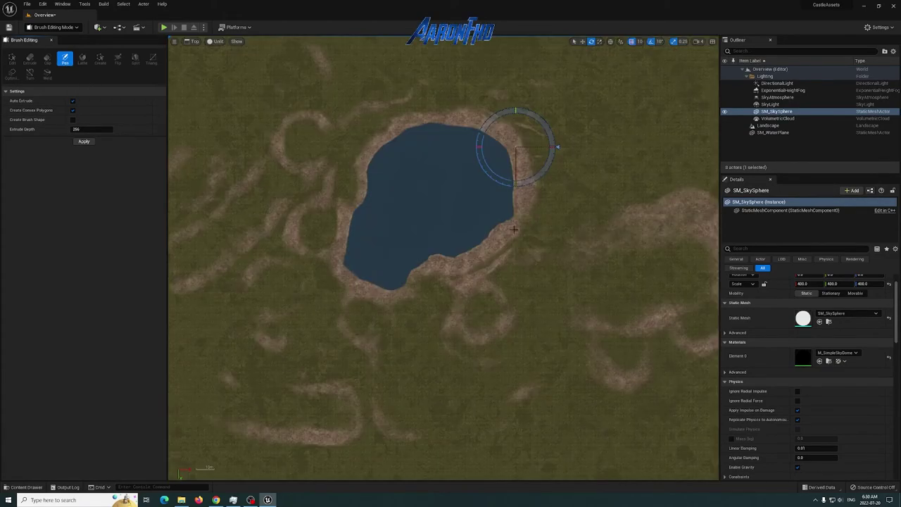
Draw a closed, curling hook-shaped polygon with the Pen tool on the open grass, using an extrude depth of 256
scroll(499, 242, down, 8)
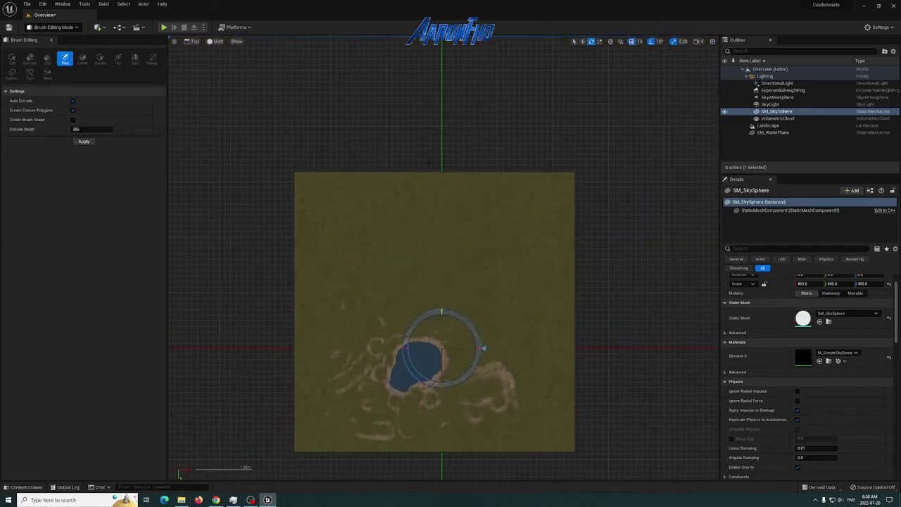
click(474, 167)
scroll(442, 296, up, 5)
right_drag(418, 352, 454, 246)
scroll(435, 224, up, 7)
scroll(440, 227, down, 5)
scroll(448, 235, up, 1)
right_drag(536, 320, 516, 340)
right_drag(461, 276, 464, 333)
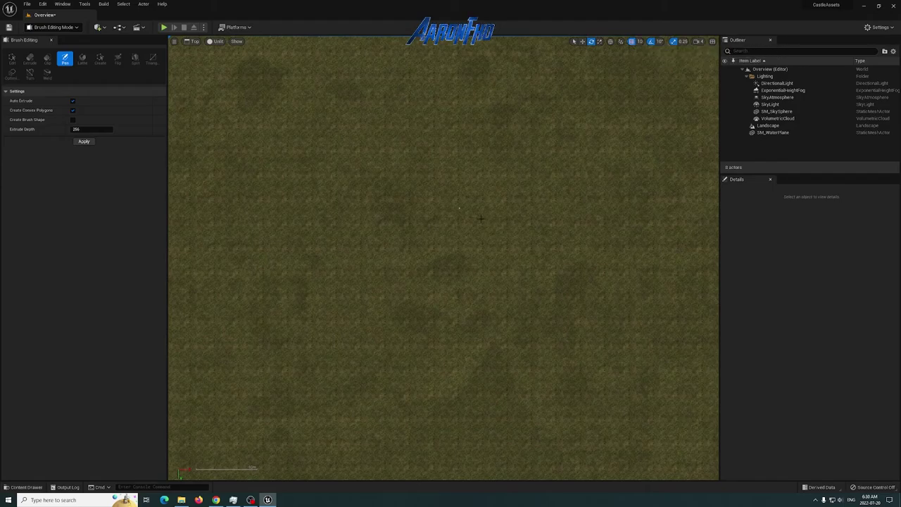
scroll(456, 232, down, 4)
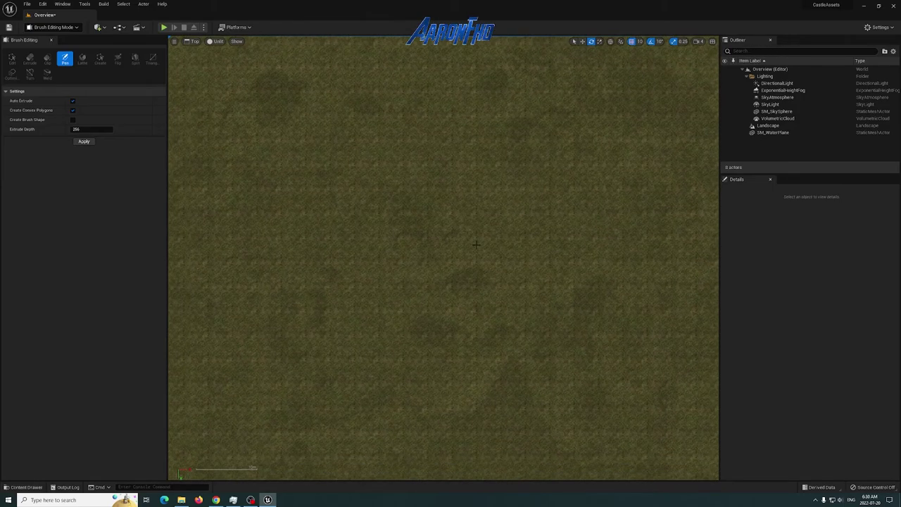
right_drag(502, 248, 509, 294)
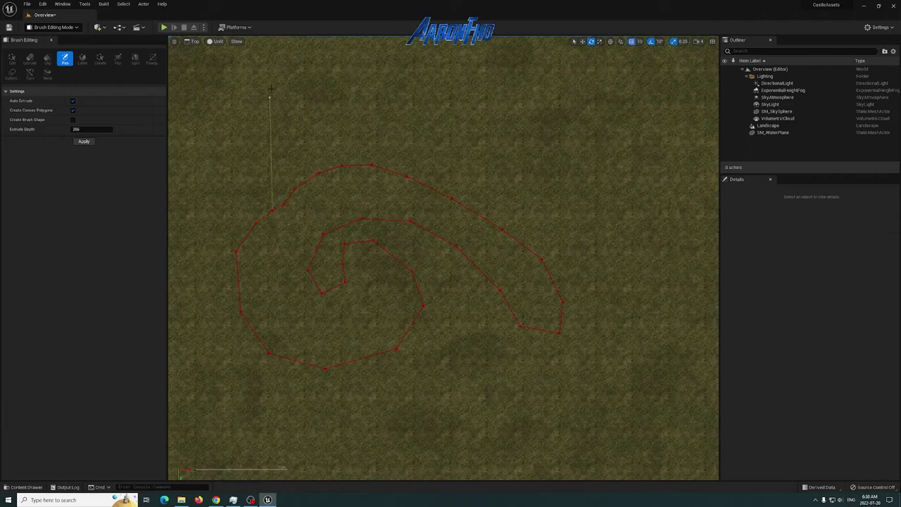
key(Return)
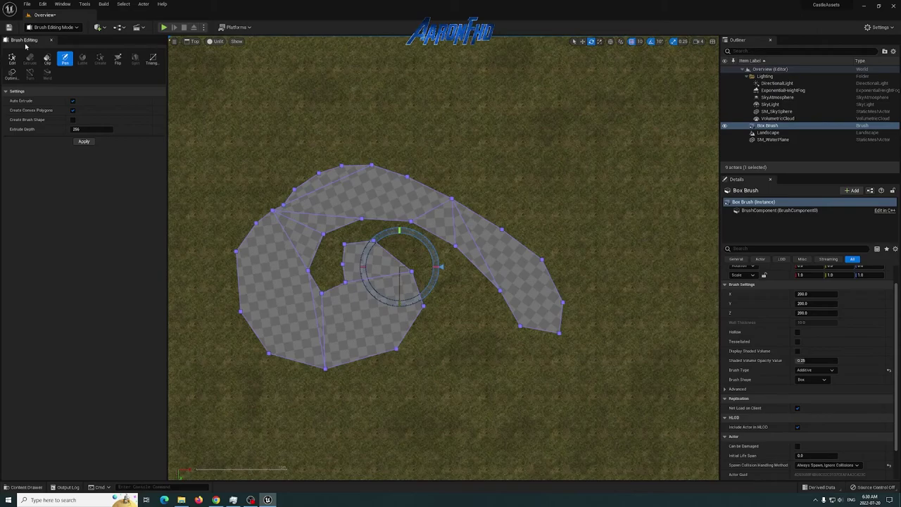
Return to Select mode and the Perspective view, and focus on the new Box Brush
click(54, 29)
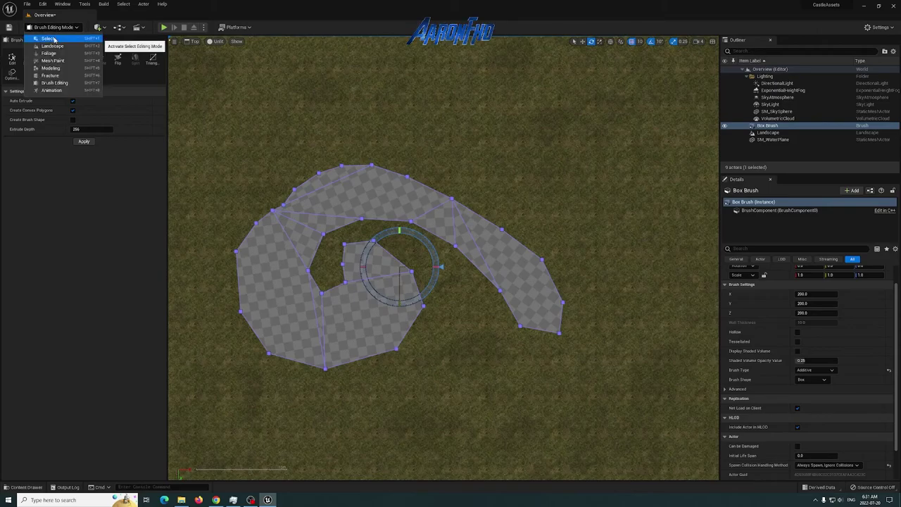
click(48, 39)
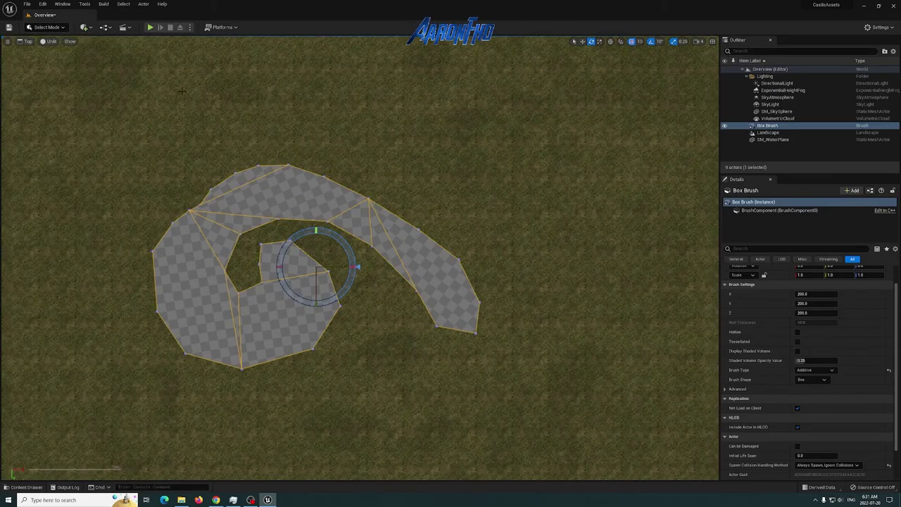
click(28, 41)
click(41, 51)
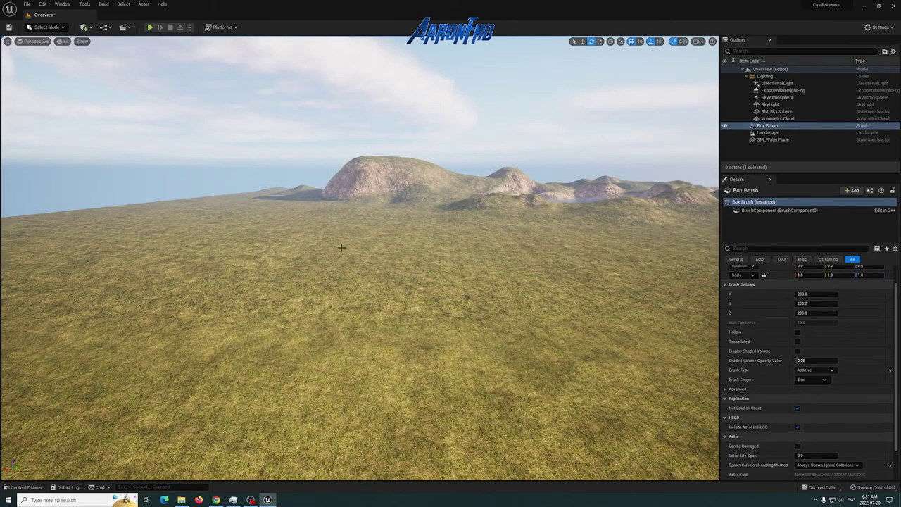
key(f)
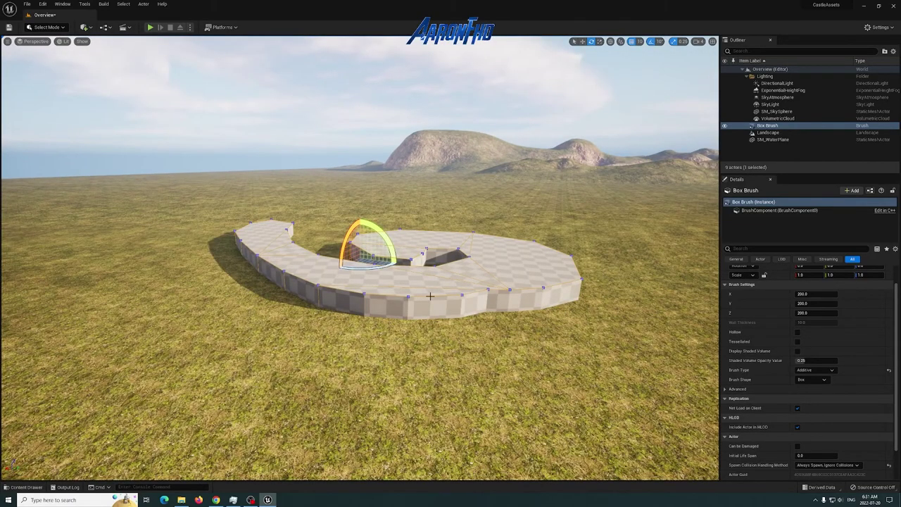
Try raising the Box Brush above the ground and undo the move
key(w)
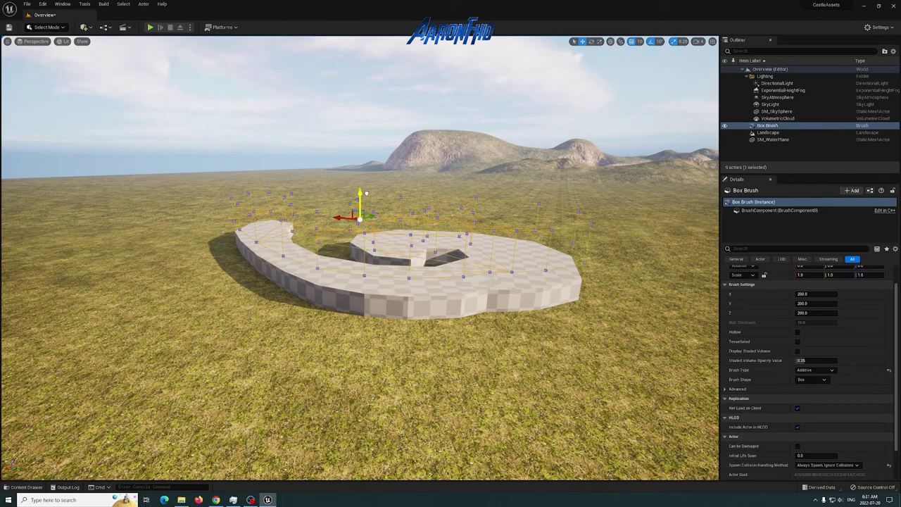
drag(360, 236, 360, 197)
key(ctrl+z)
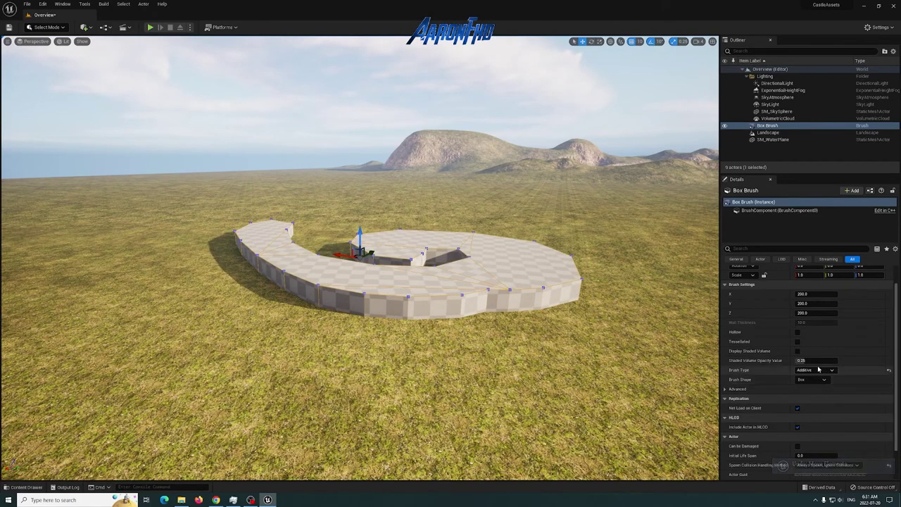
Stretch the Box Brush vertically to a Z scale of 10.0
scroll(813, 369, up, 1)
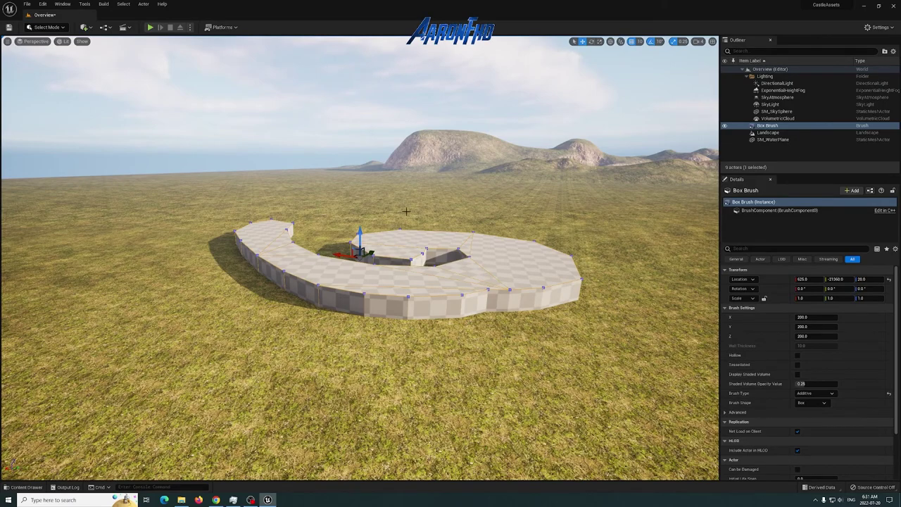
key(e)
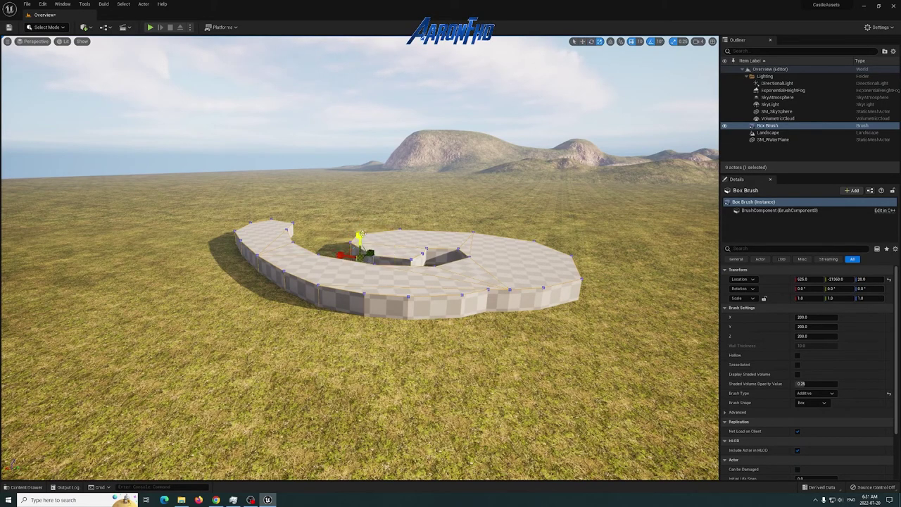
drag(359, 238, 358, 281)
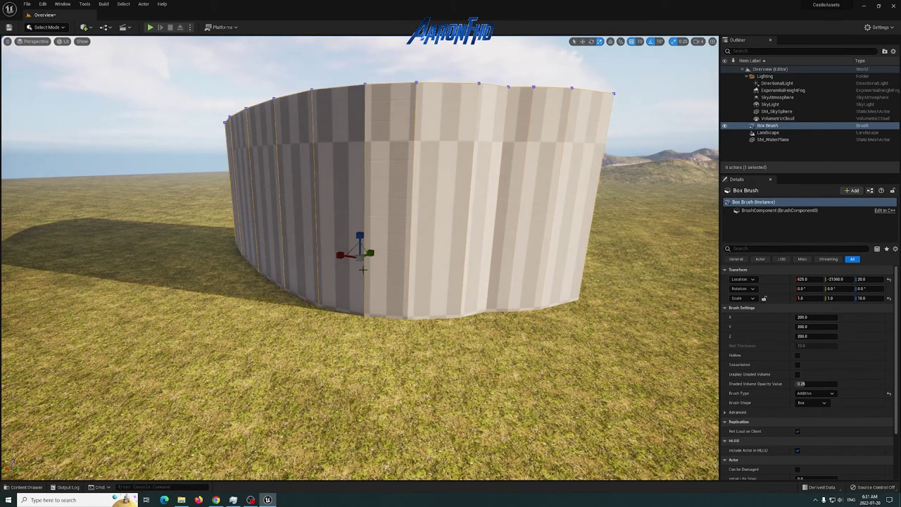
Lower the Box Brush into the ground to a Z location of -290.0 and check it from the other side
drag(362, 238, 362, 247)
mouse_move(432, 263)
right_down()
mouse_move(427, 296)
mouse_move(401, 279)
mouse_move(373, 204)
mouse_move(376, 268)
mouse_move(401, 334)
mouse_move(338, 345)
mouse_move(394, 340)
right_up()
drag(201, 211, 202, 223)
mouse_move(202, 223)
right_down()
mouse_move(169, 148)
mouse_move(218, 176)
mouse_move(201, 177)
mouse_move(204, 137)
mouse_move(197, 176)
mouse_move(169, 173)
mouse_move(224, 141)
right_up()
right_drag(214, 208, 216, 208)
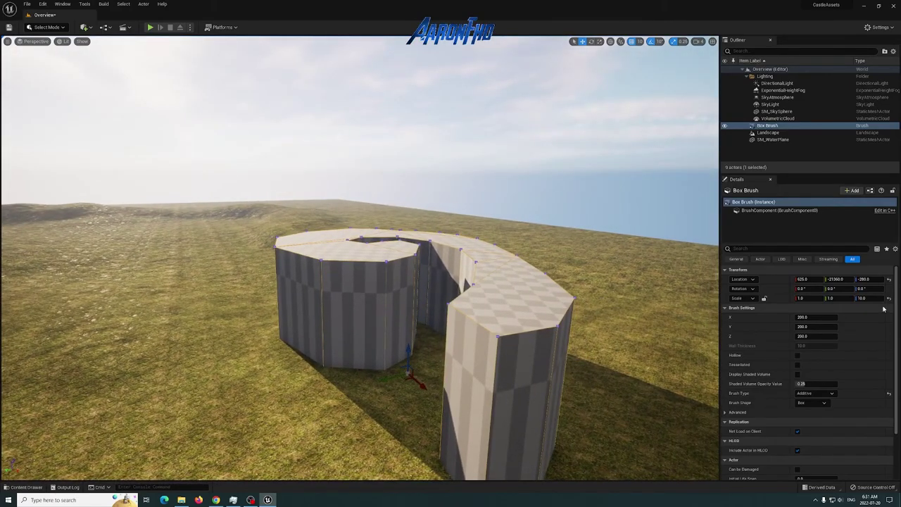
Convert the Box Brush actor to a ProceduralFoliageVolume and look over its outline on the landscape
scroll(821, 324, down, 3)
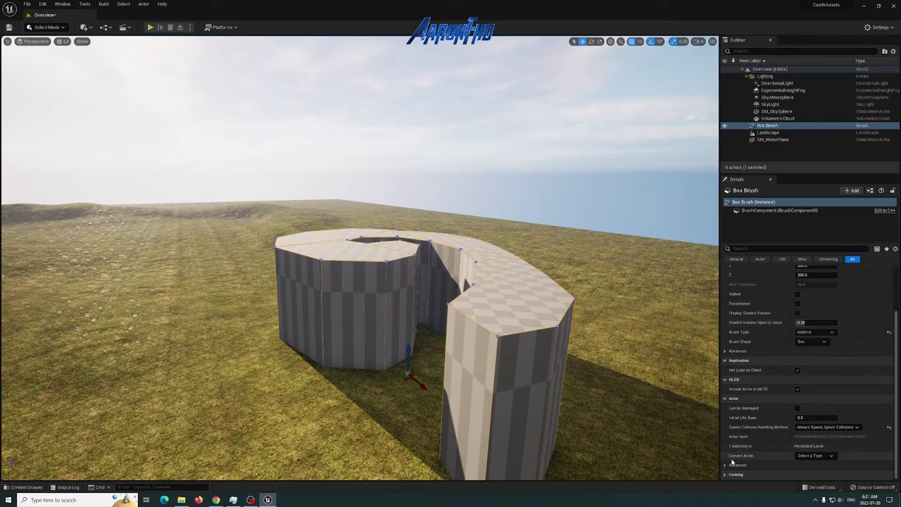
click(830, 457)
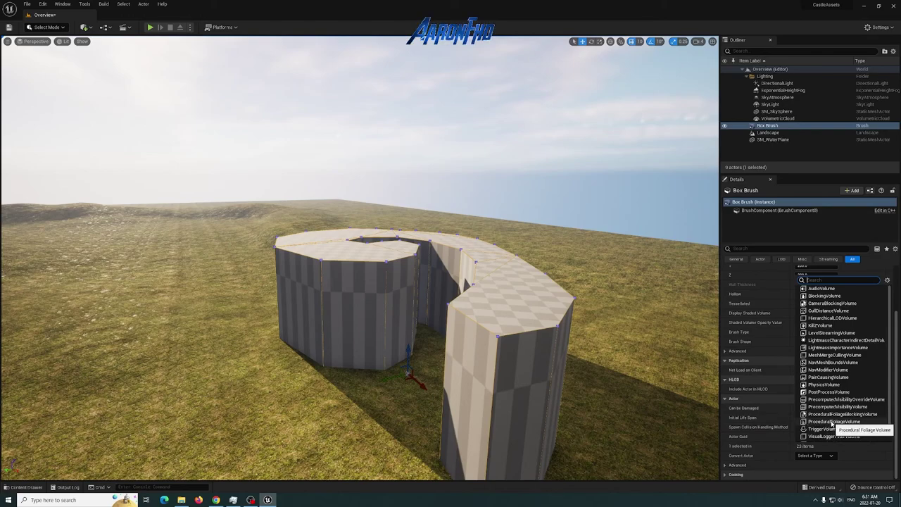
click(833, 423)
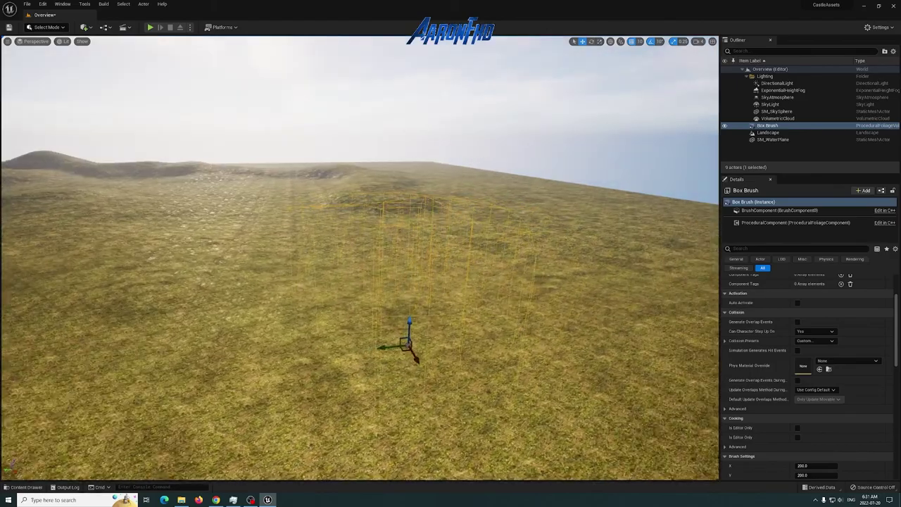
mouse_move(361, 258)
right_down()
mouse_move(295, 261)
mouse_move(437, 243)
mouse_move(535, 264)
right_up()
right_drag(352, 243, 291, 262)
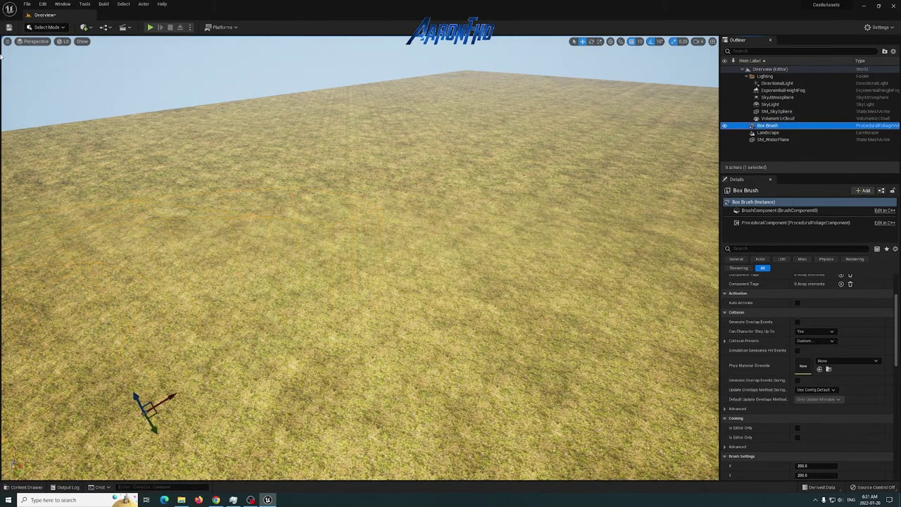
In Brush Editing mode, extrude the end face of the curved foliage volume outward to lengthen the shape
click(46, 27)
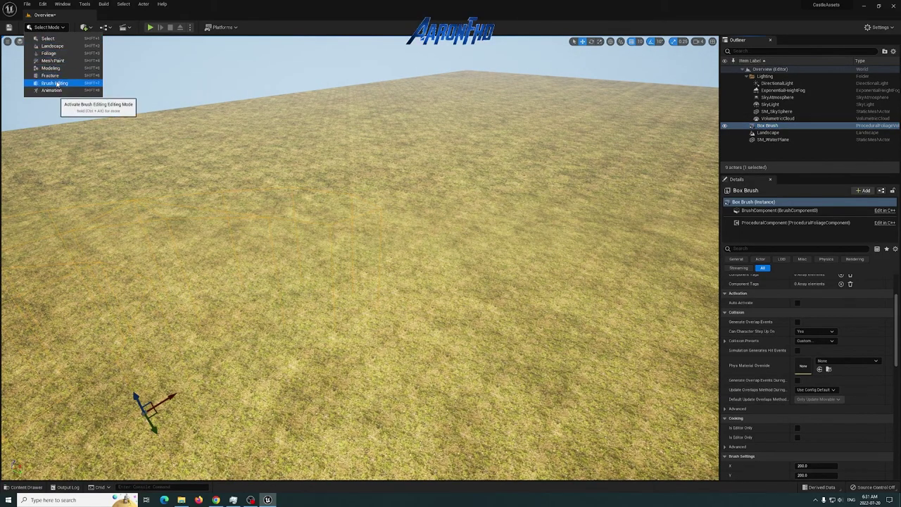
click(57, 83)
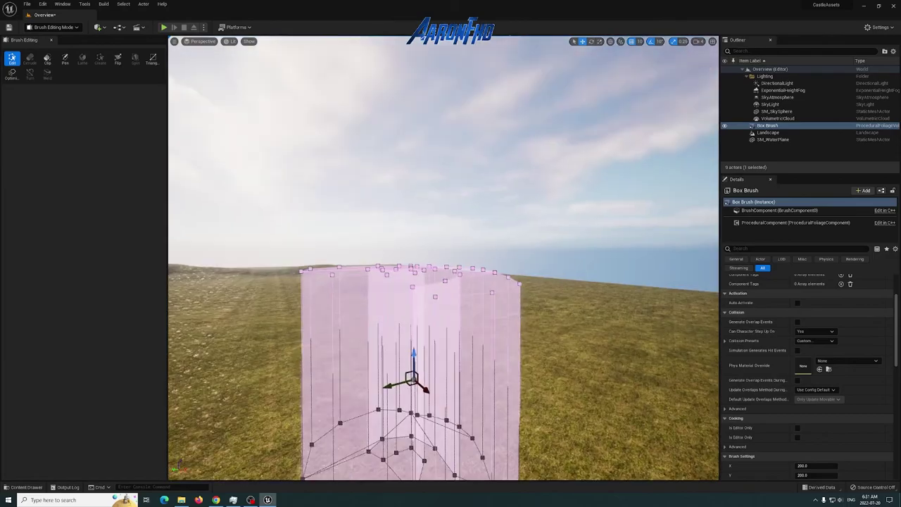
mouse_move(474, 217)
right_down()
mouse_move(521, 243)
mouse_move(500, 303)
right_up()
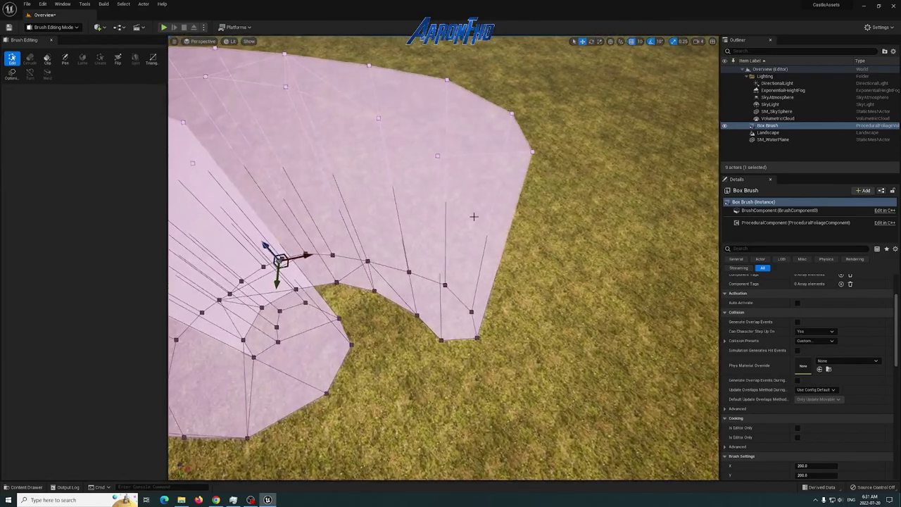
right_drag(491, 225, 490, 226)
click(29, 59)
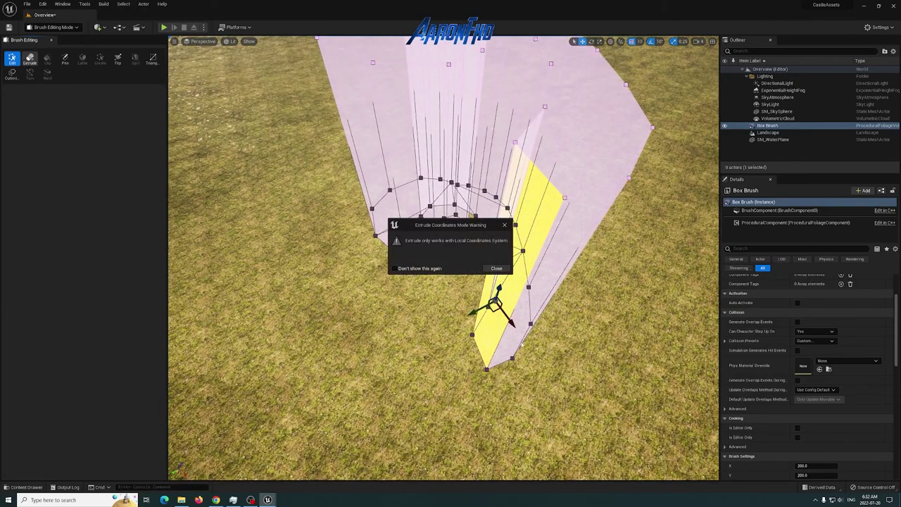
click(489, 268)
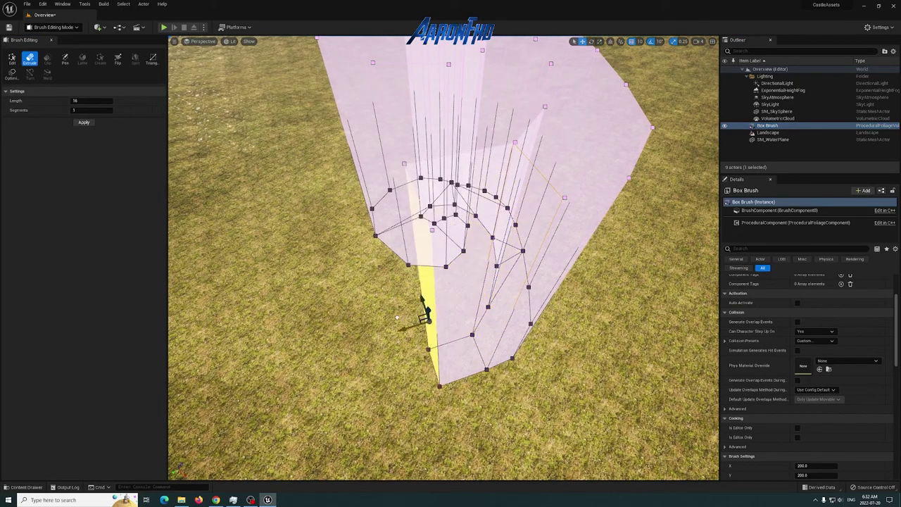
right_drag(403, 313, 404, 314)
Return to Select mode and view the area covered by the foliage volume
click(50, 28)
click(49, 38)
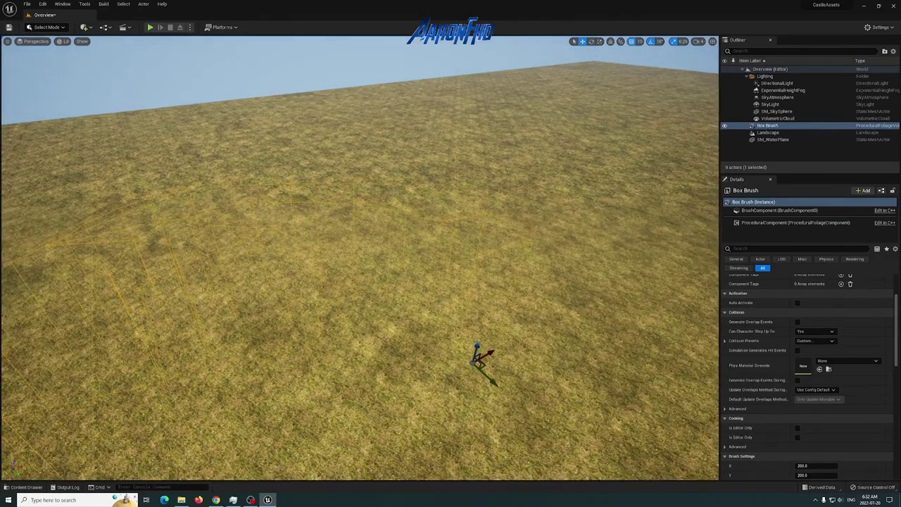
right_drag(403, 282, 388, 275)
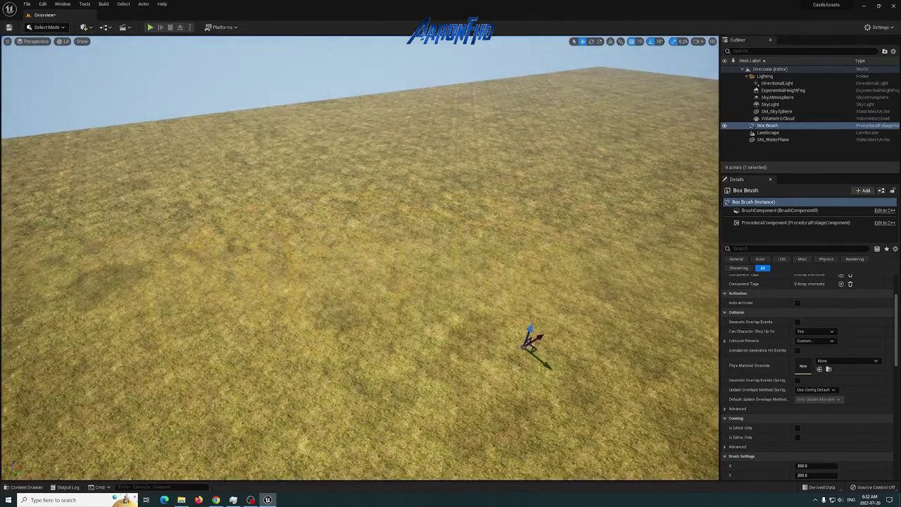
right_drag(403, 312, 403, 313)
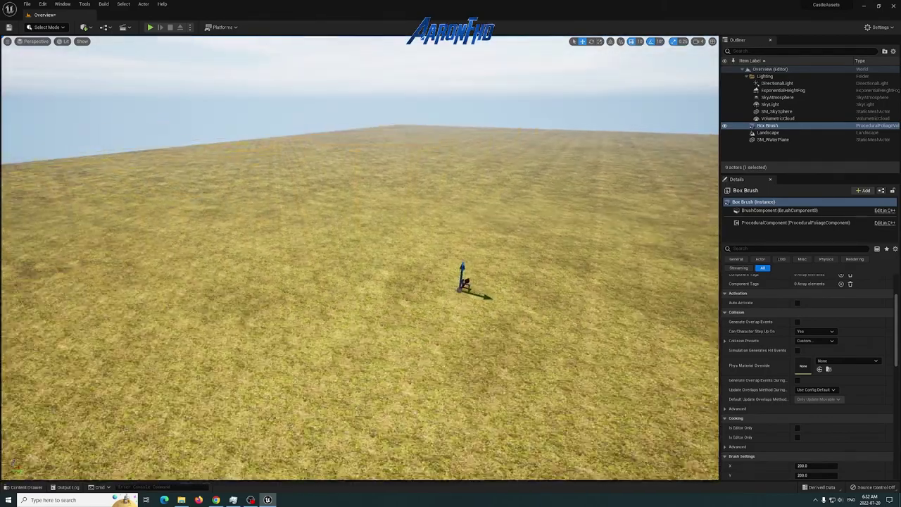